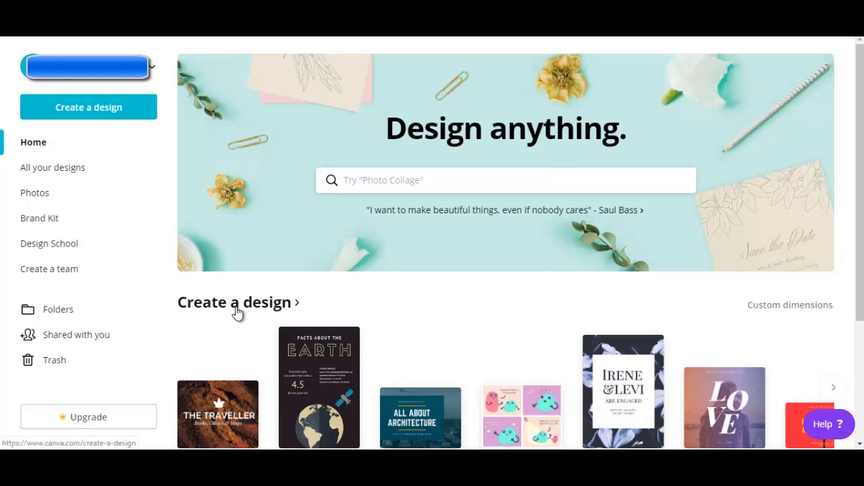
- Create a new Medium Rectangle Ad design and apply the Merrilife Co. airplane template
left_click(236, 312)
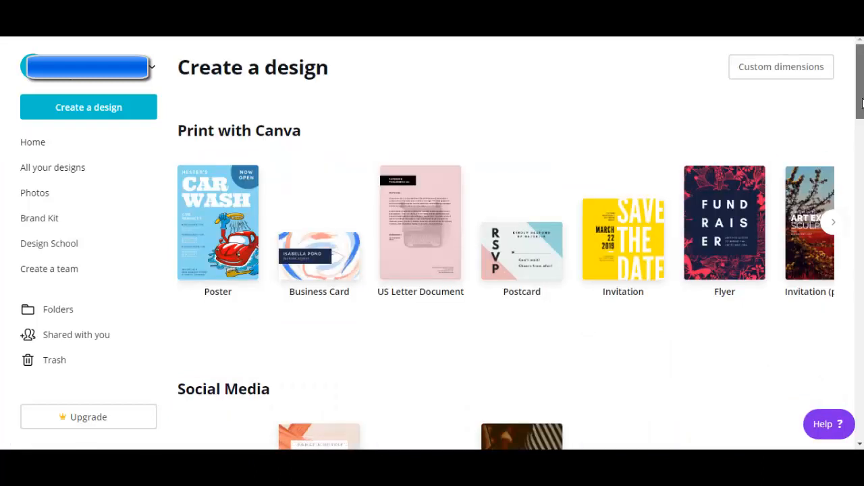
left_click_drag(862, 102, 861, 418)
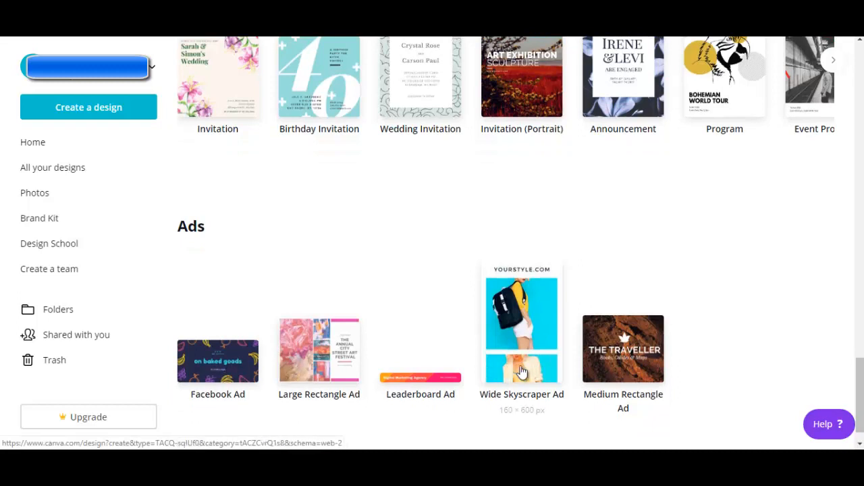
left_click(625, 363)
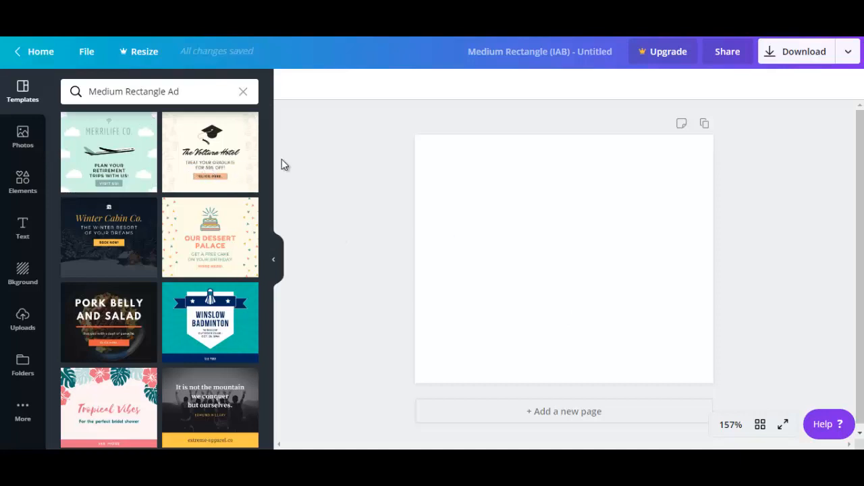
left_click(108, 172)
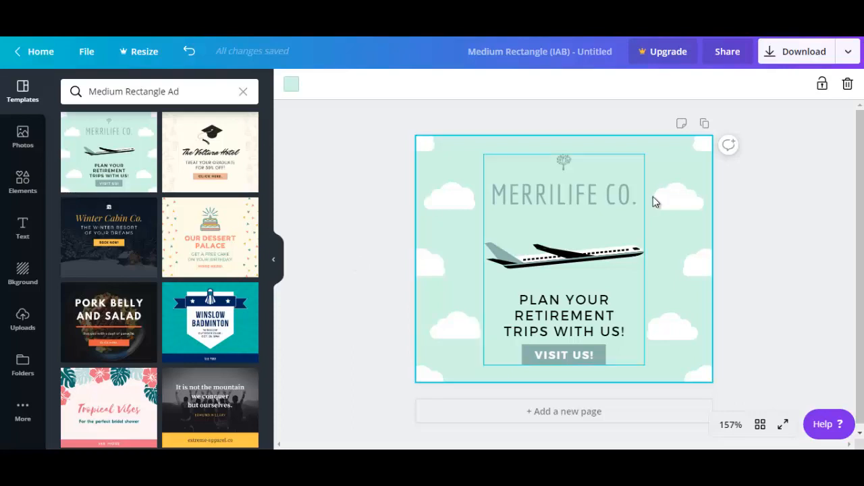
- Replace the word MERRILIFE in the company name text with DEMO
left_click(587, 214)
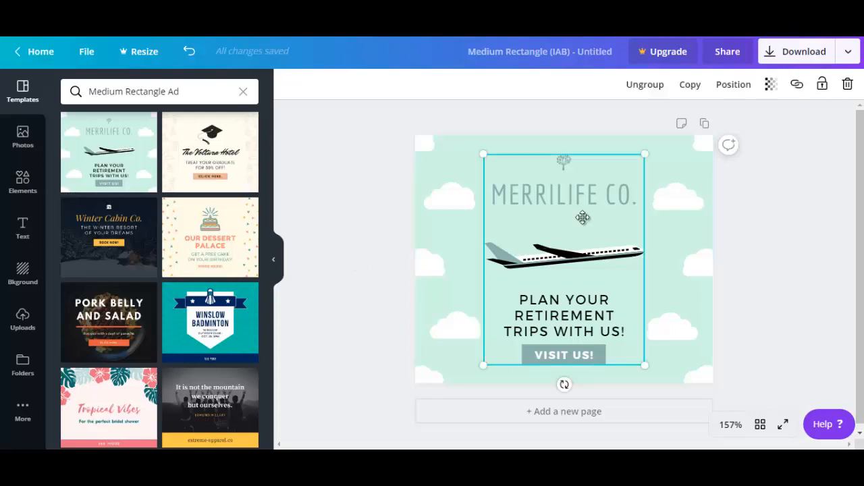
left_click(550, 200)
double_click(551, 200)
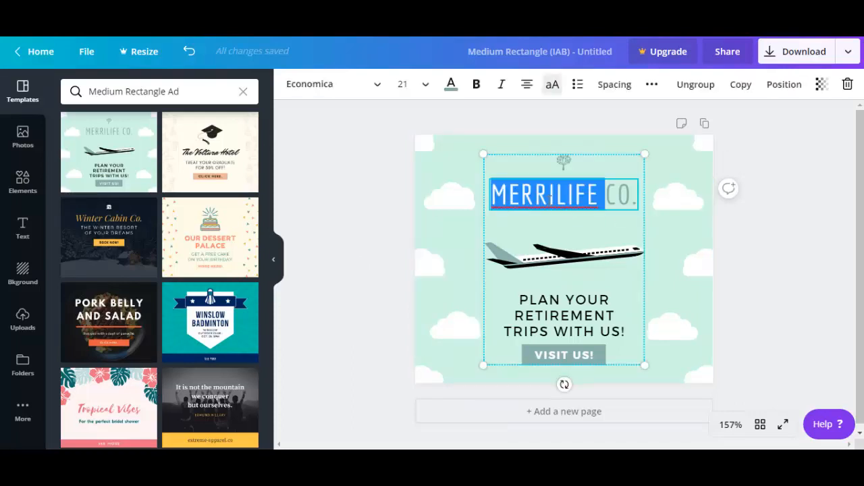
type("DEMO")
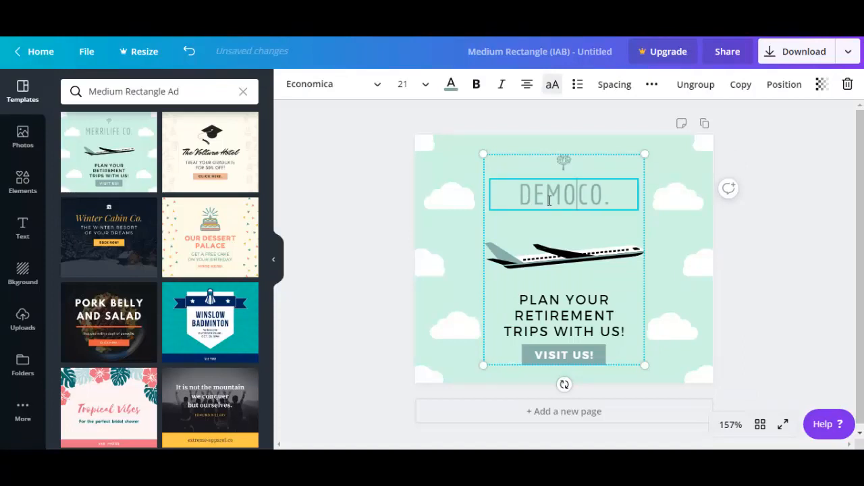
- Set the company name text to font size 14 and color it with the default coral red
left_click(426, 89)
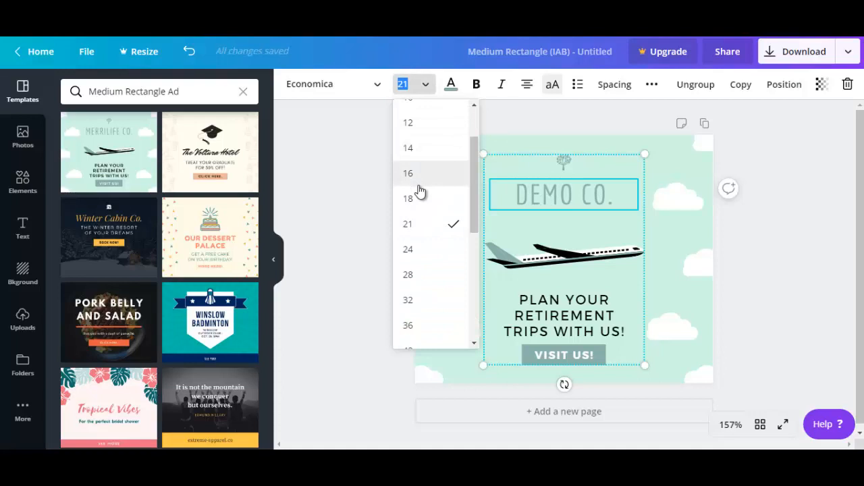
left_click(419, 151)
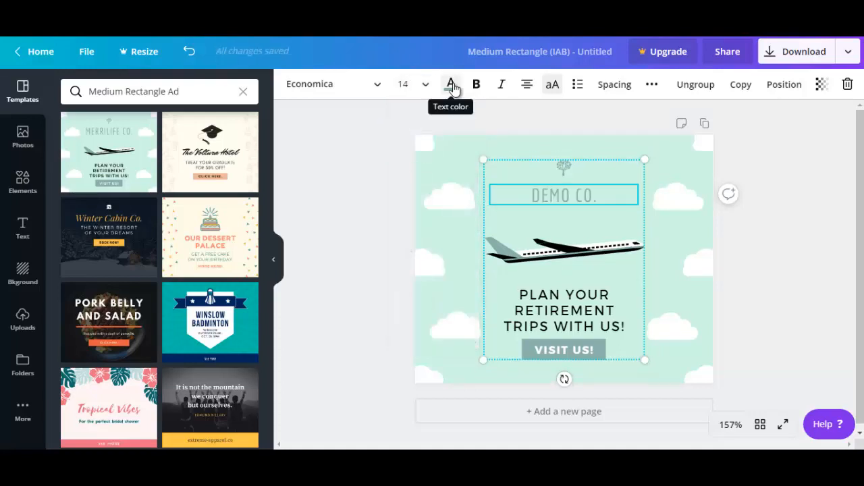
left_click(451, 85)
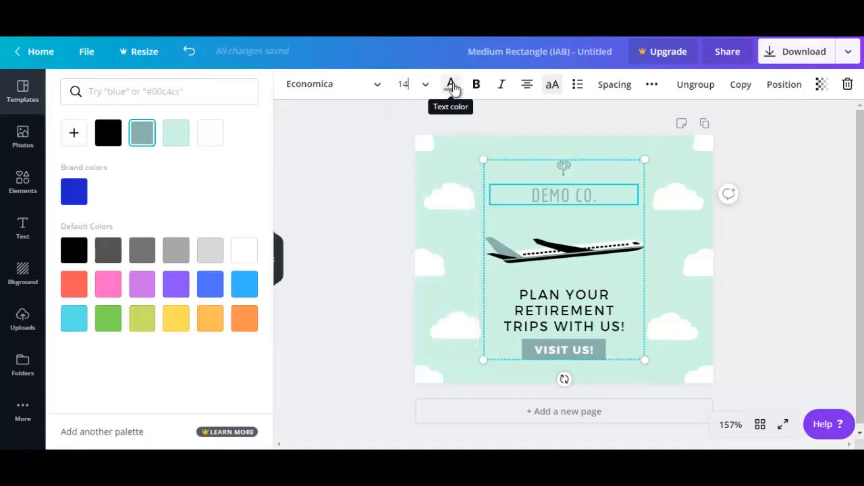
left_click(73, 285)
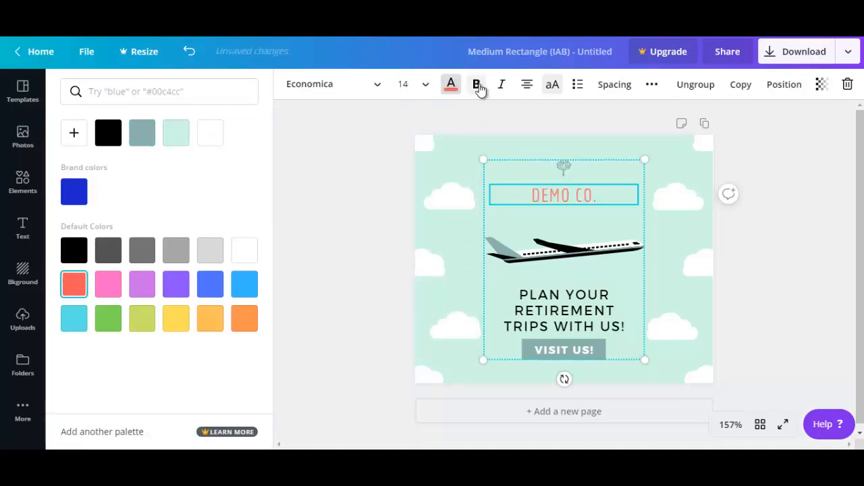
- Nudge the grouped logo, airplane and text slightly down and to the left on the page
left_click(516, 198)
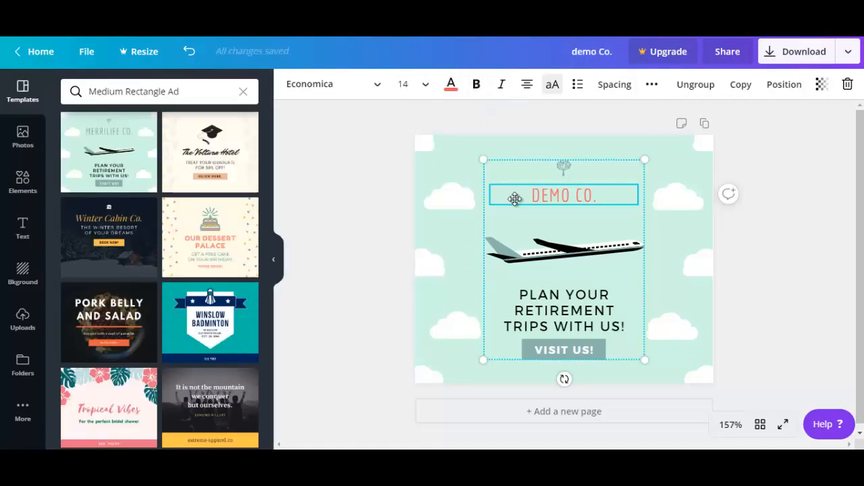
left_click(463, 228)
mouse_move(517, 197)
left_mouse_down()
mouse_move(516, 185)
mouse_move(516, 195)
left_mouse_up()
- Delete the cloud to the right of the company name
left_click(650, 168)
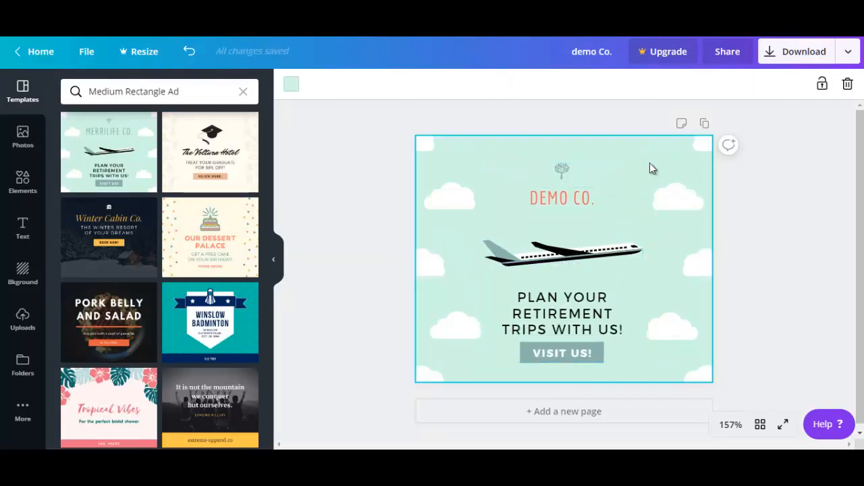
left_click(667, 196)
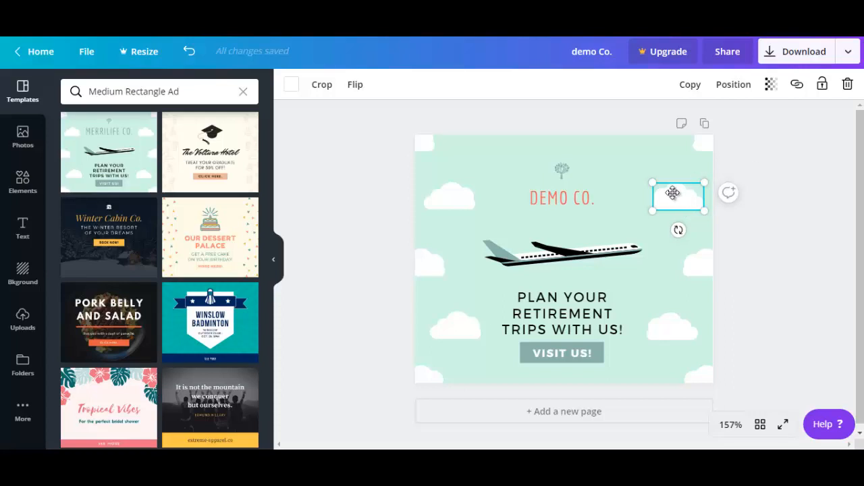
left_click(847, 85)
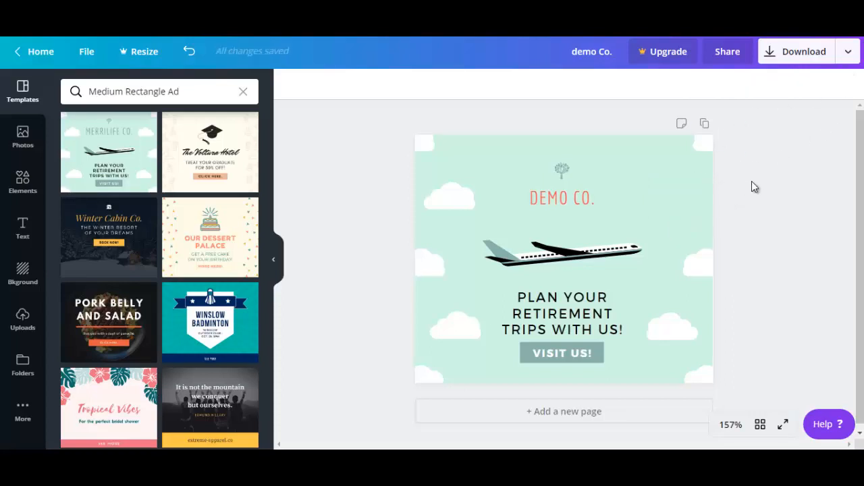
- Try a vertical flip on the airplane graphic, revert it, and flip the airplane horizontally
left_click(553, 264)
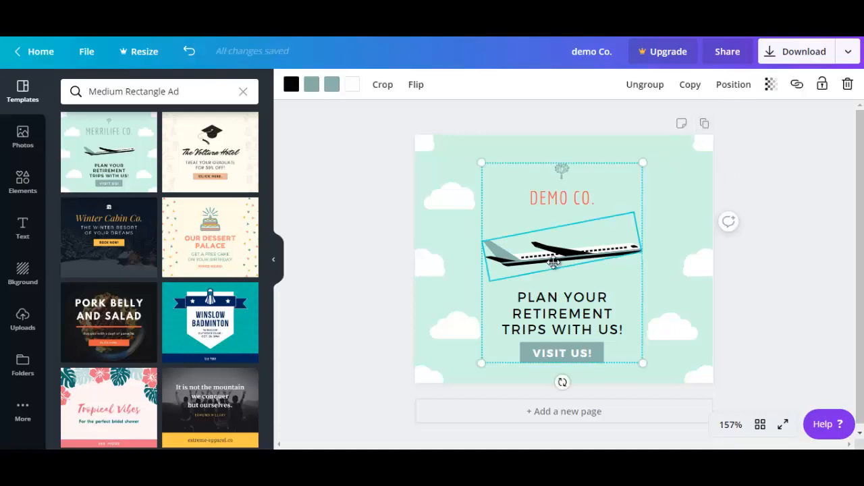
left_click(415, 88)
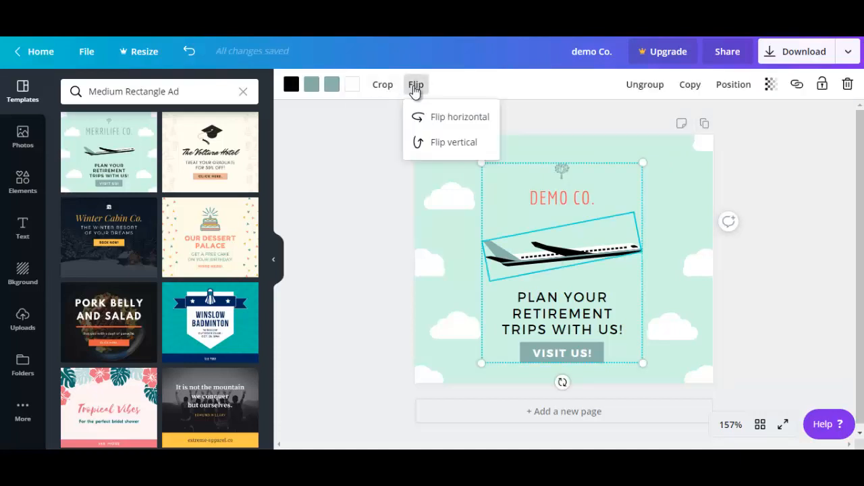
left_click(463, 147)
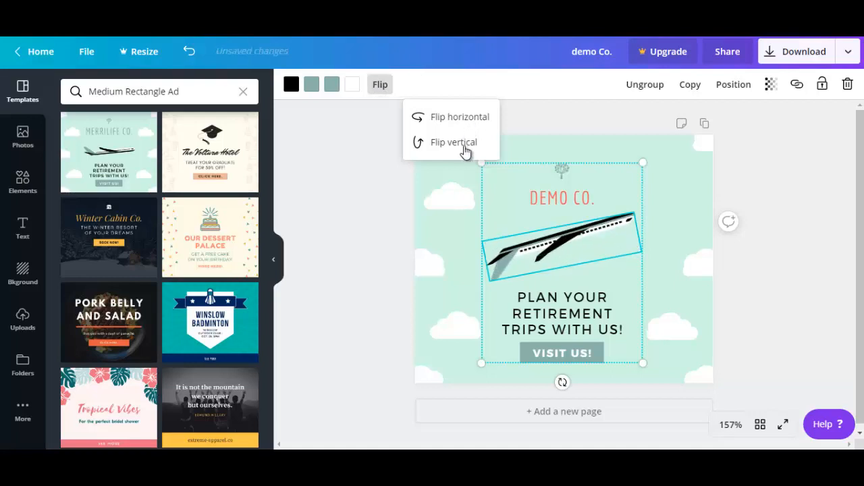
left_click(465, 146)
left_click(467, 122)
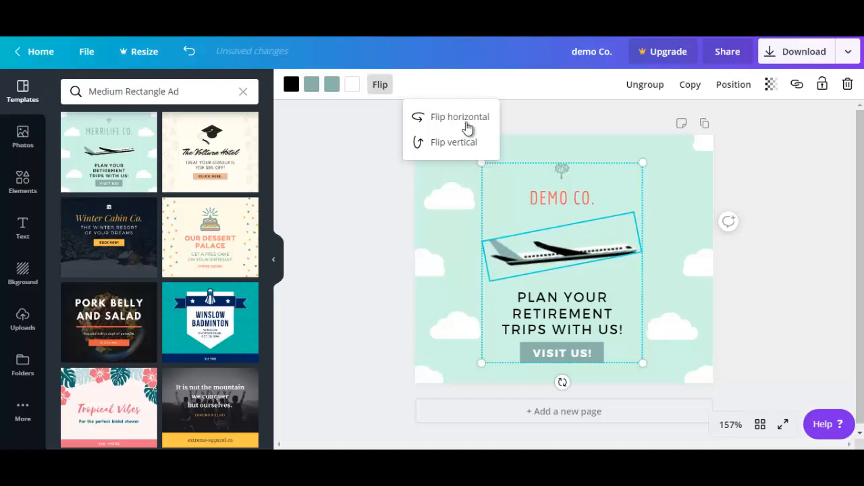
left_click(531, 305)
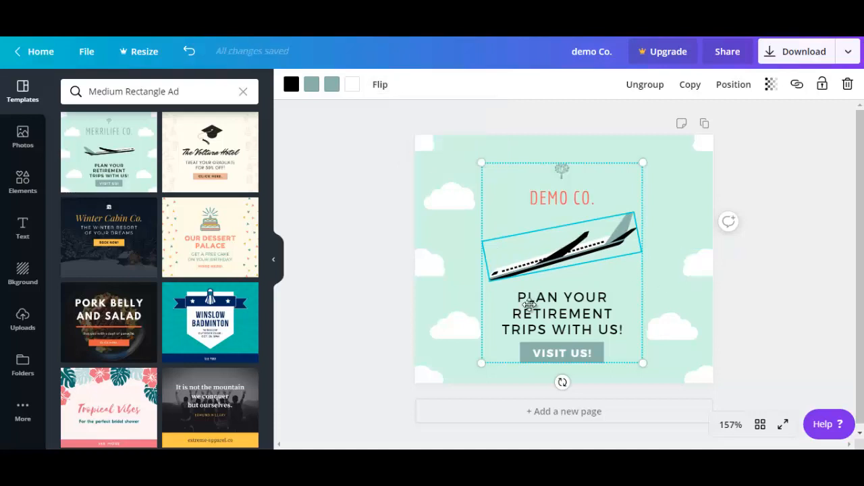
left_click(551, 317)
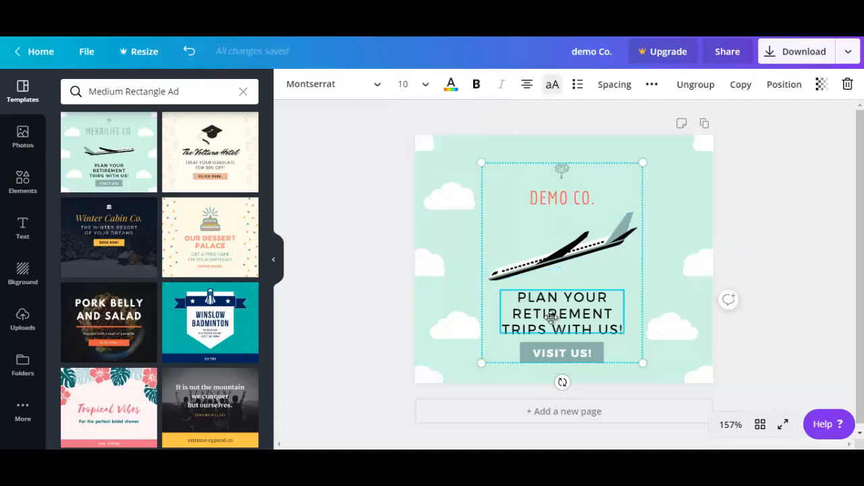
left_click(552, 352)
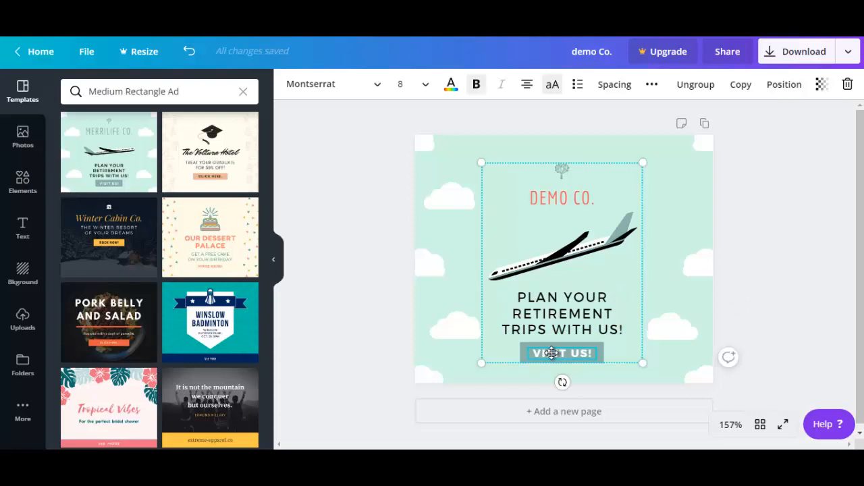
- Add the recently used pineapple beach photo and shrink it to a small picture beside the end of the tagline
left_click(23, 142)
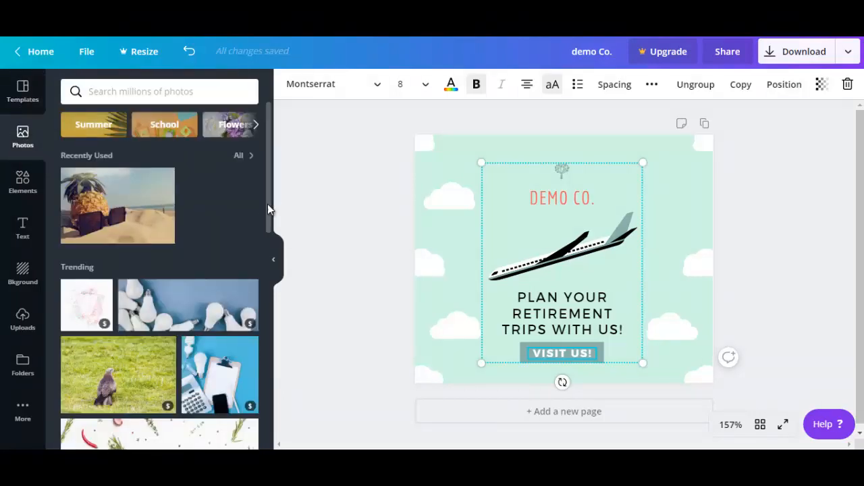
left_click_drag(268, 206, 250, 176)
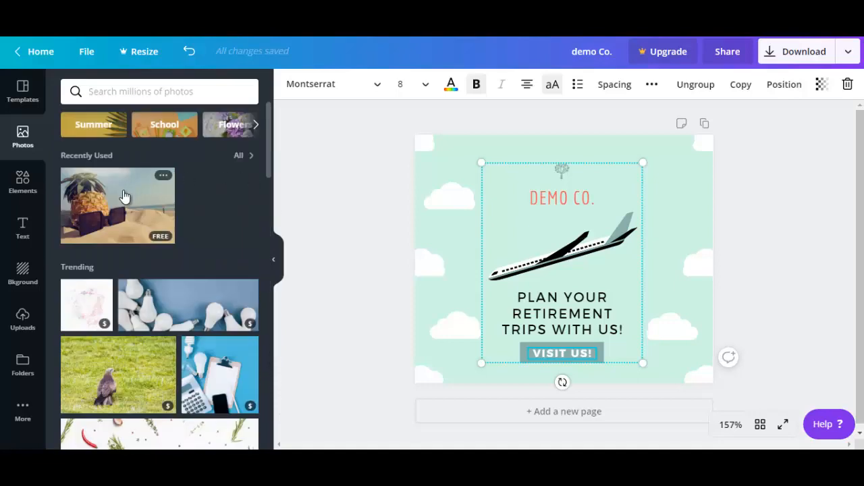
left_click(103, 209)
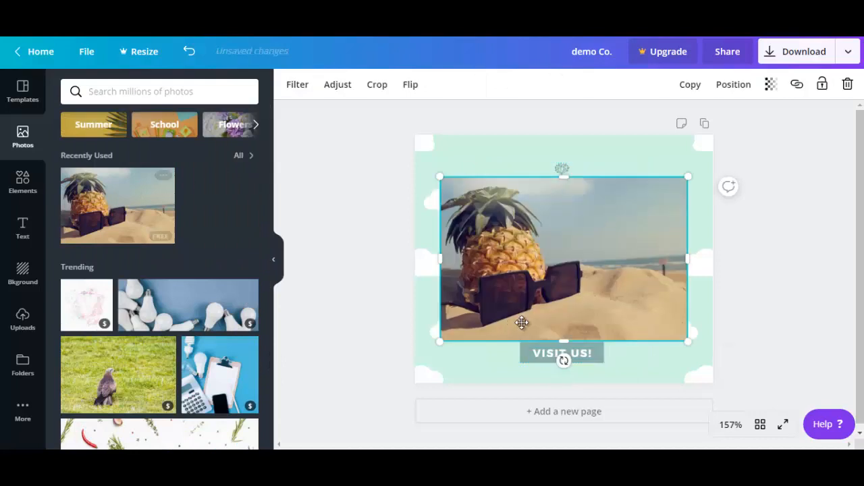
left_click_drag(440, 179, 627, 293)
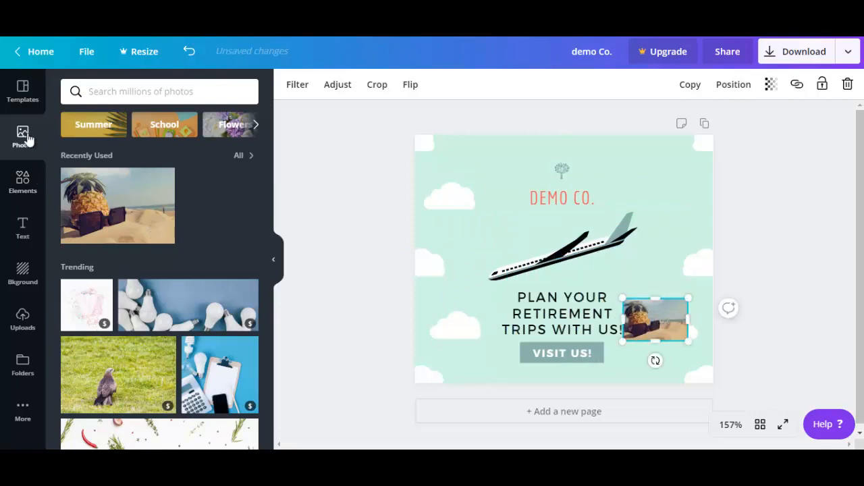
- Add the recently used heartbeat heart element to the ad and delete it again
left_click(24, 192)
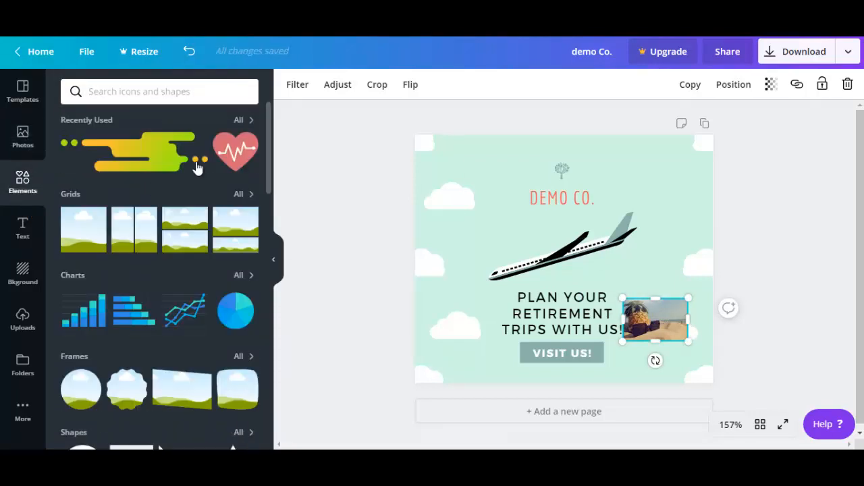
left_click(243, 154)
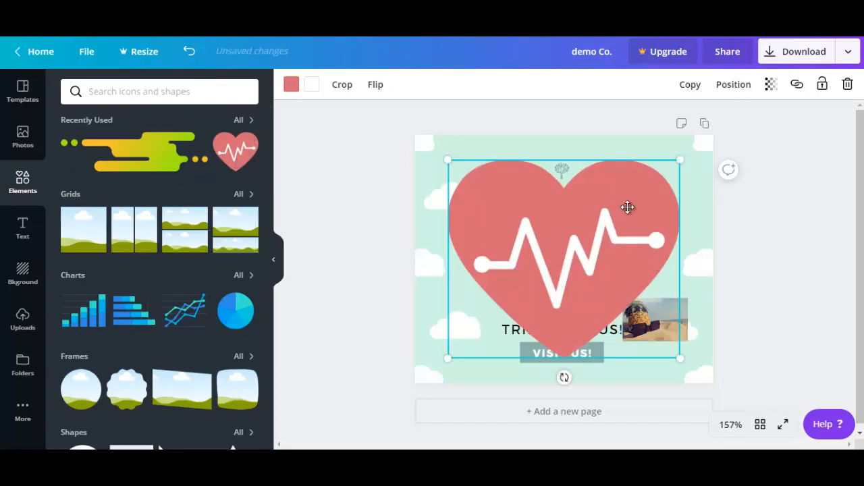
left_click(848, 85)
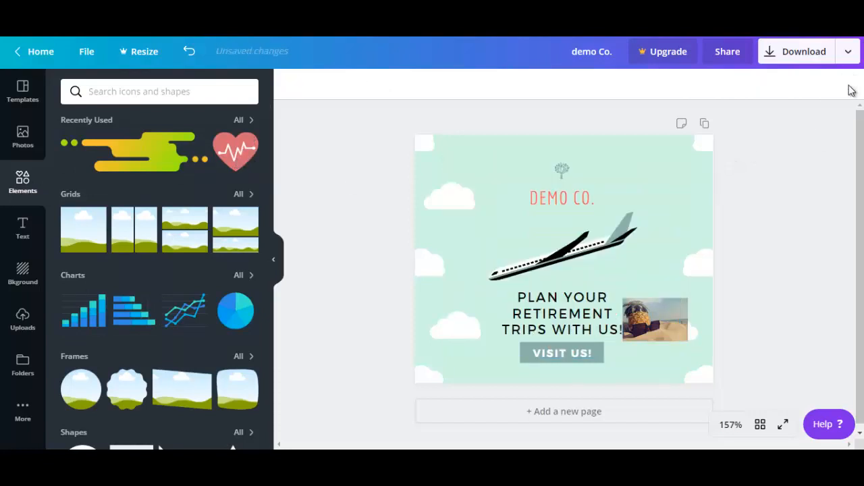
- Add a solid line element and move it down over the first lines of the tagline
left_click_drag(268, 134, 266, 206)
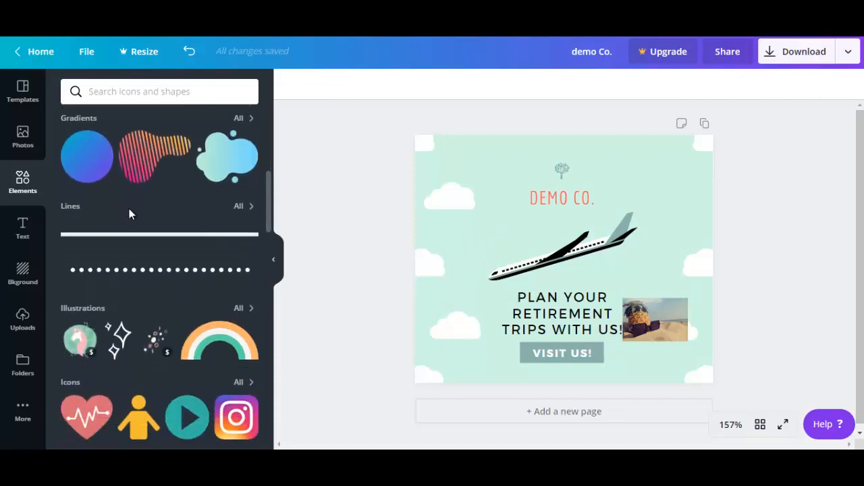
left_click(84, 241)
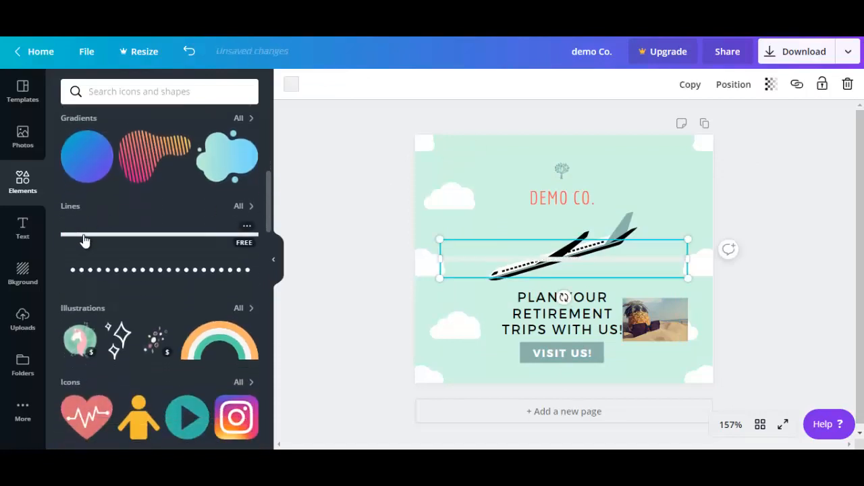
left_click_drag(545, 261, 536, 302)
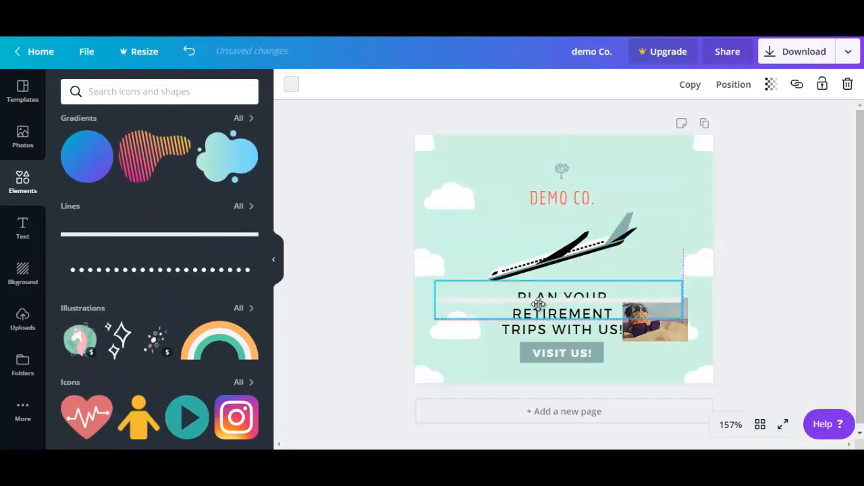
- Add a heading to the page and replace its placeholder text with "demo"
left_click(23, 233)
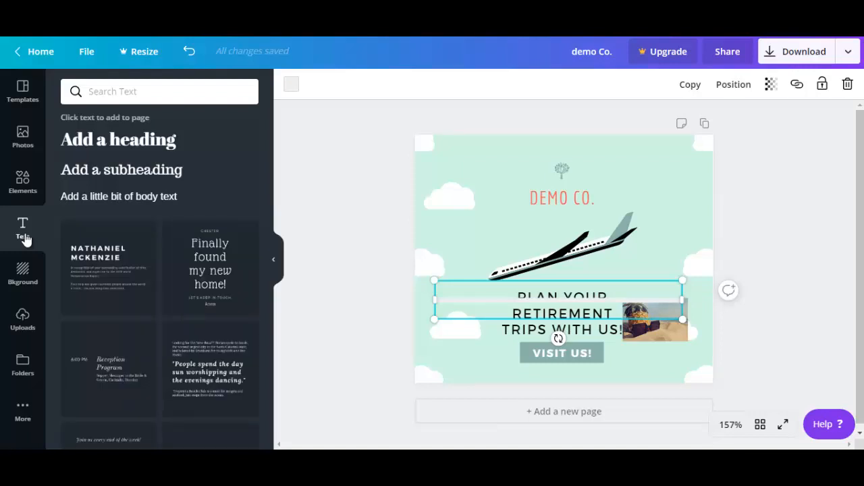
left_click(142, 142)
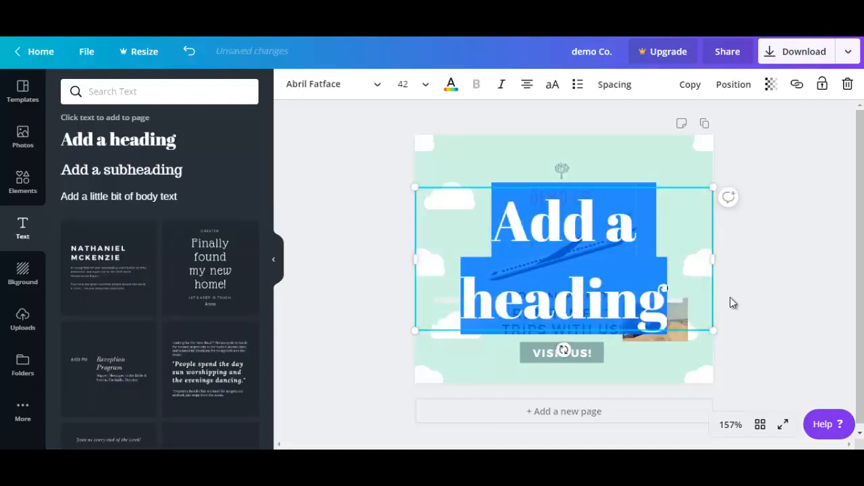
left_click(538, 253)
left_click_drag(502, 227, 663, 299)
type("demo")
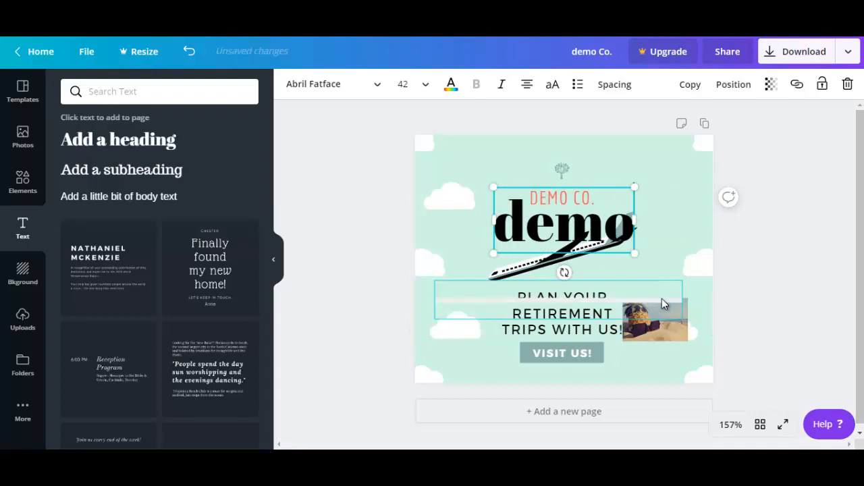
- Add the "Finally found my new home!" text combination to the ad and delete only its large main text element
left_click(465, 237)
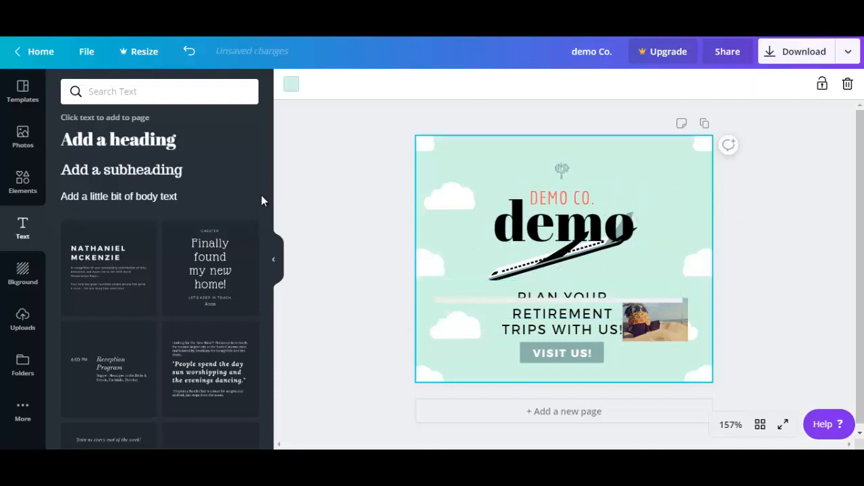
left_click(215, 272)
scroll(268, 231, "down", 2)
left_click(585, 219)
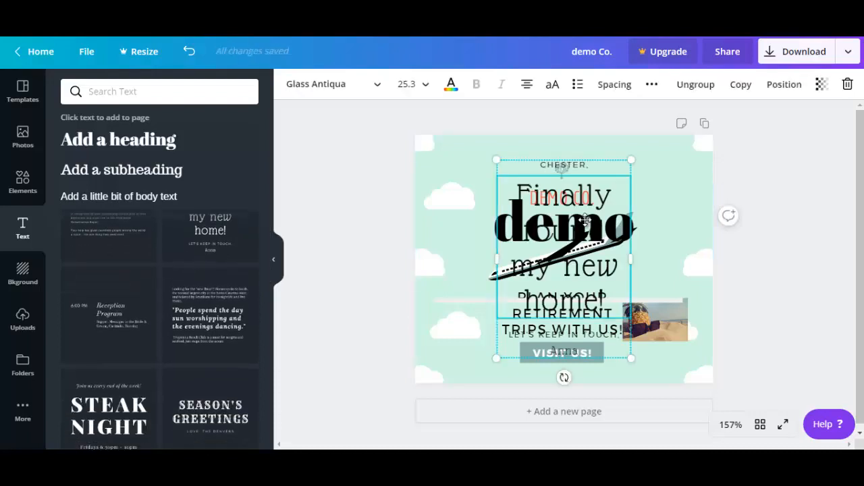
left_click(848, 84)
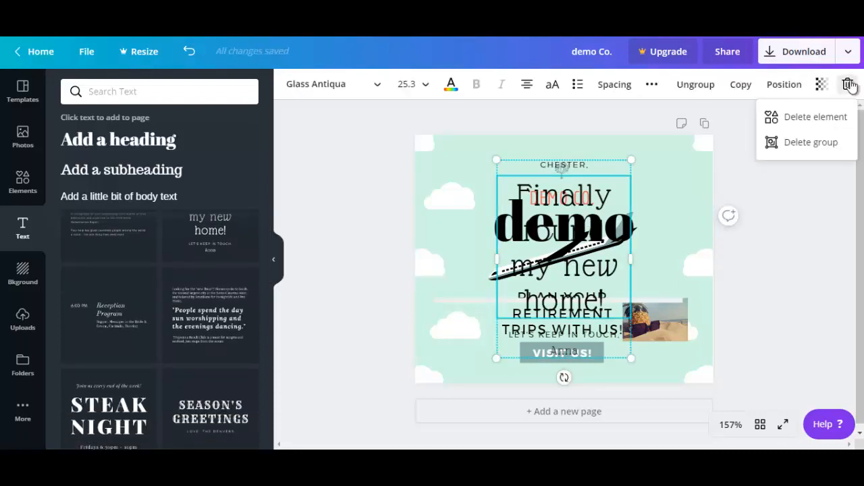
left_click(816, 117)
- Set the ad's background to the night-sky photo with the Milky Way above dark hills
scroll(203, 283, "down", 2)
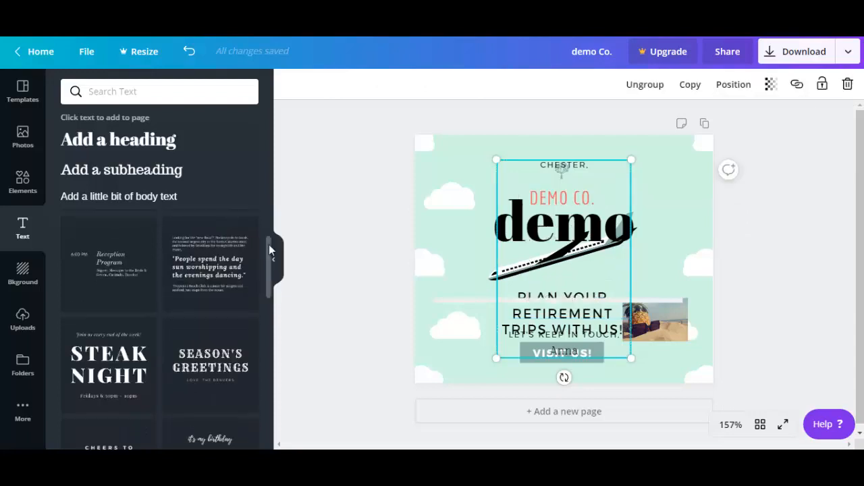
left_click(24, 282)
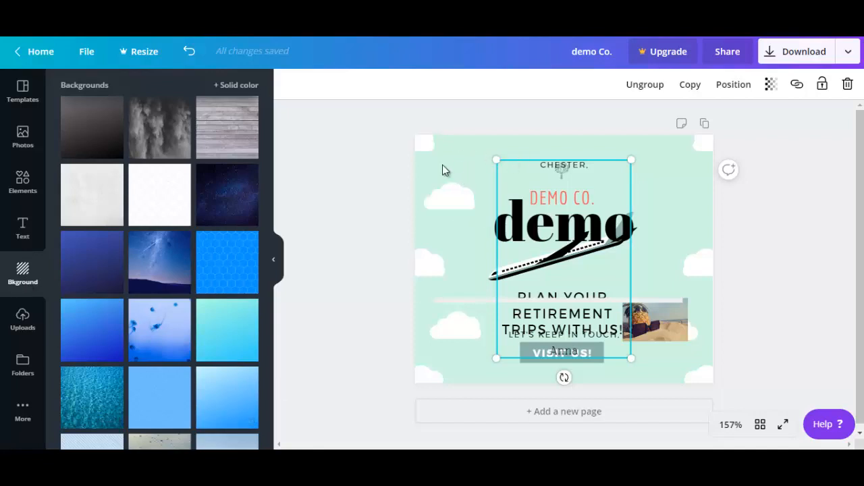
left_click(171, 257)
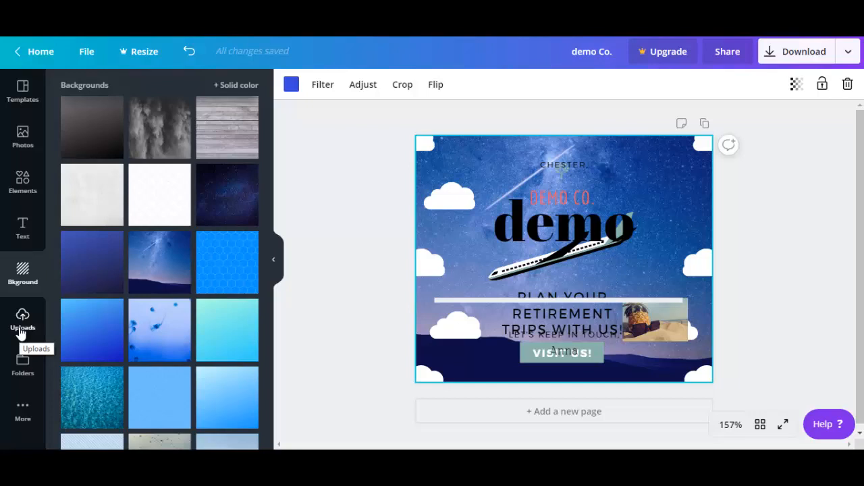
- Look through the folders and the additional Canva apps, and open the GIPHY app
left_click(23, 368)
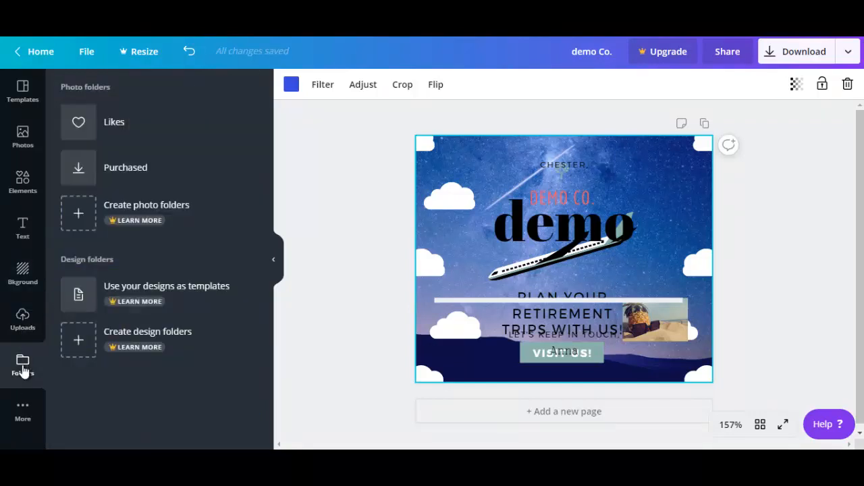
left_click(23, 413)
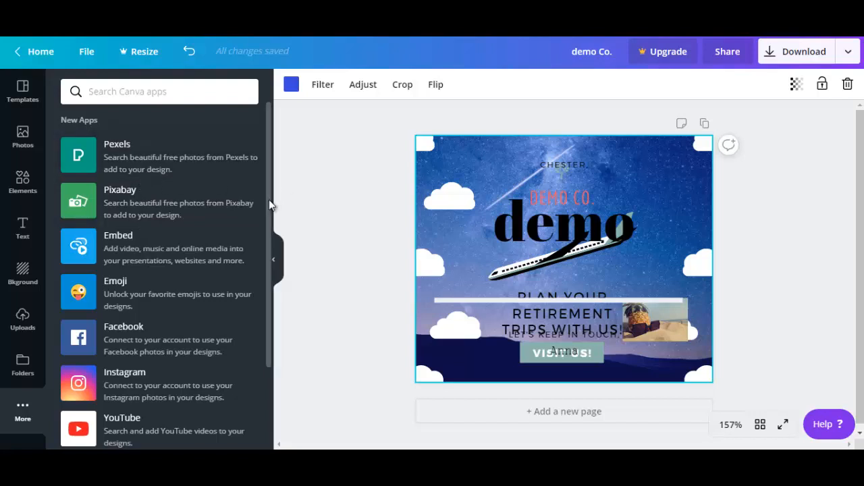
left_click_drag(269, 199, 266, 235)
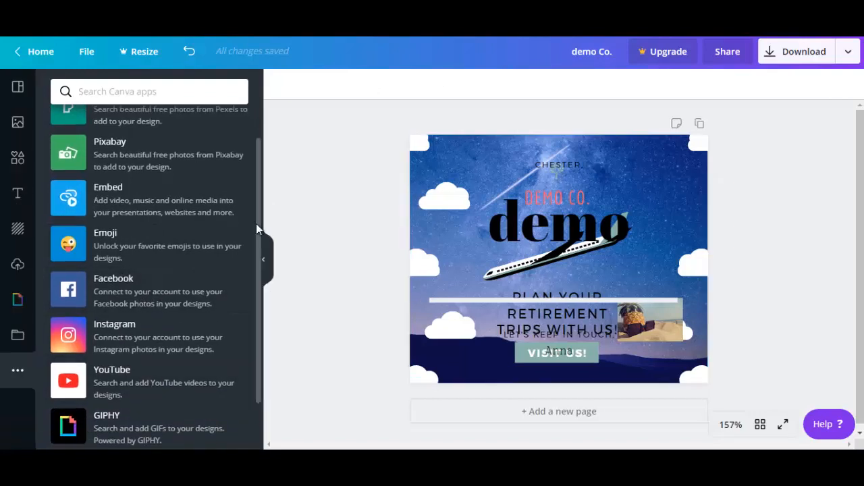
left_click_drag(257, 224, 254, 277)
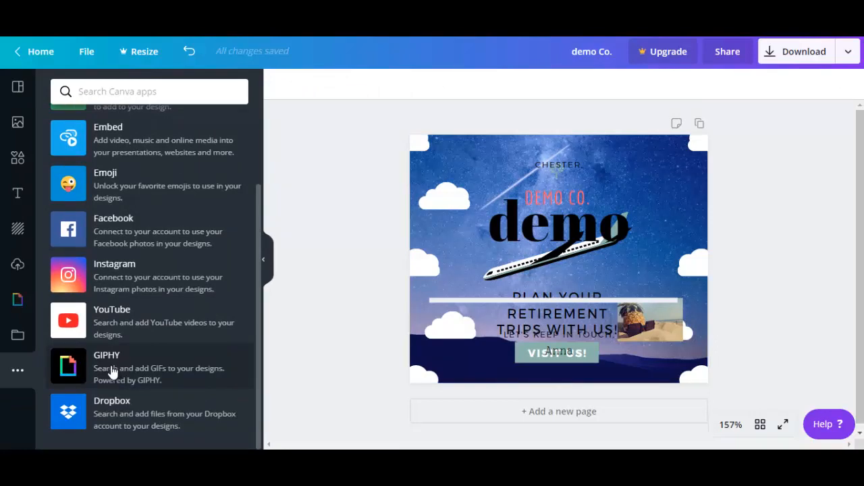
left_click(112, 372)
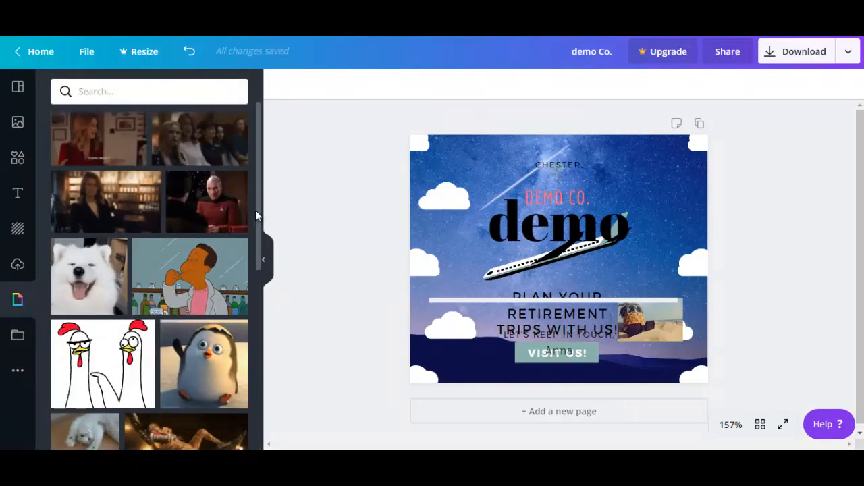
- Add the waving penguin GIF to the ad, shrink it and place it just before the start of the tagline
left_click_drag(258, 212, 257, 269)
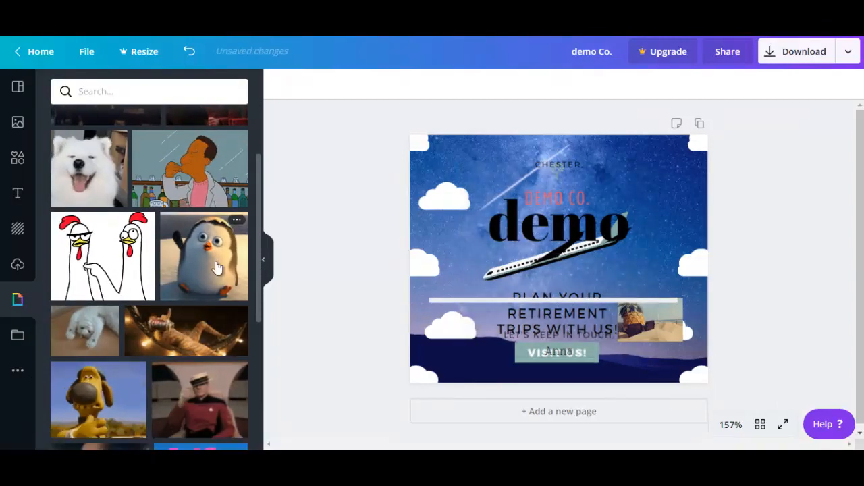
left_click(215, 267)
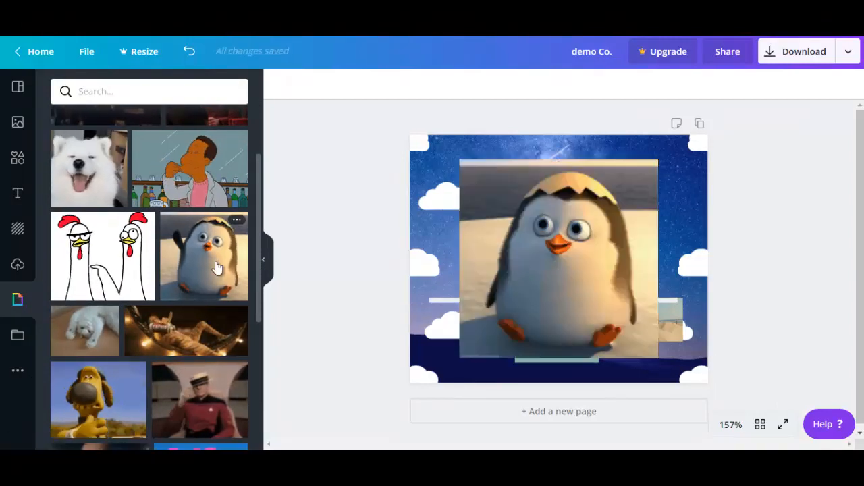
left_click(622, 165)
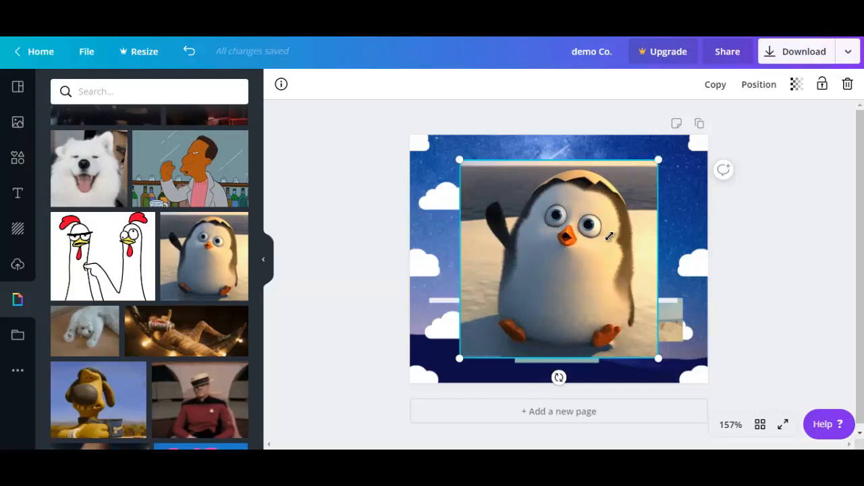
left_click_drag(610, 235, 474, 300)
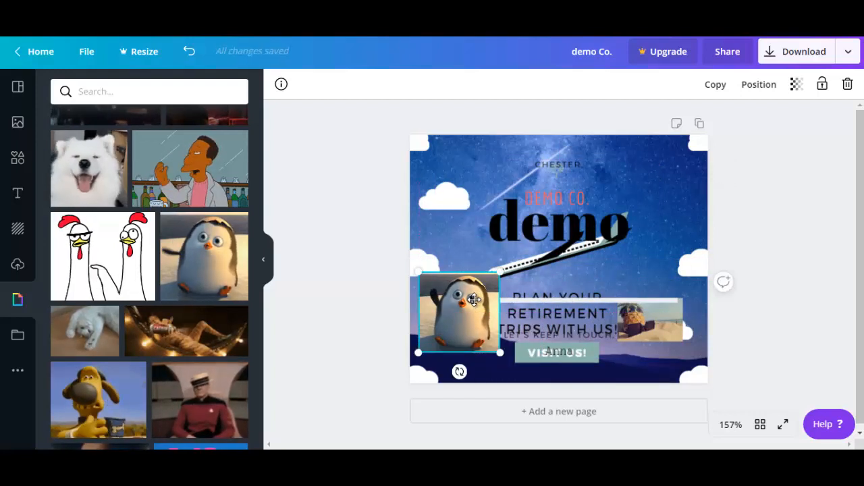